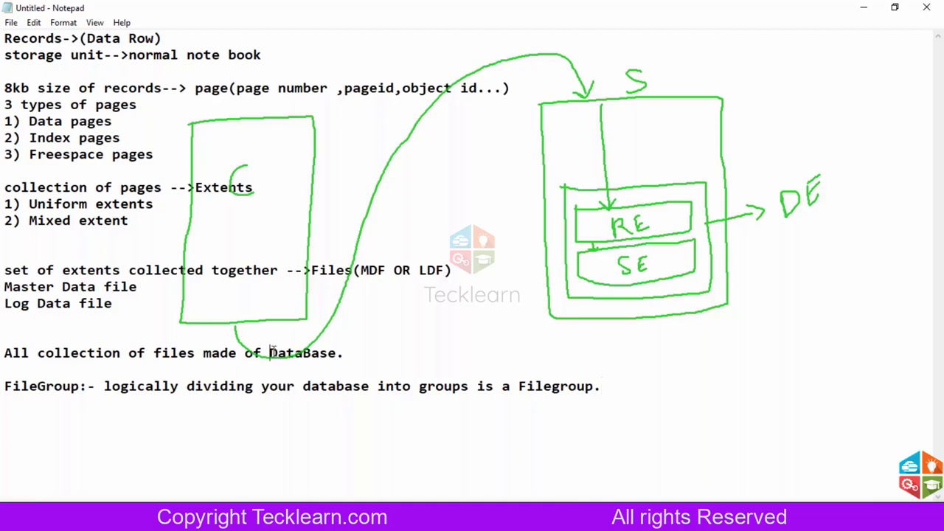
Switch to SQL Server Management Studio and open the Files page of the Clive_db database's properties.
drag(270, 353, 351, 351)
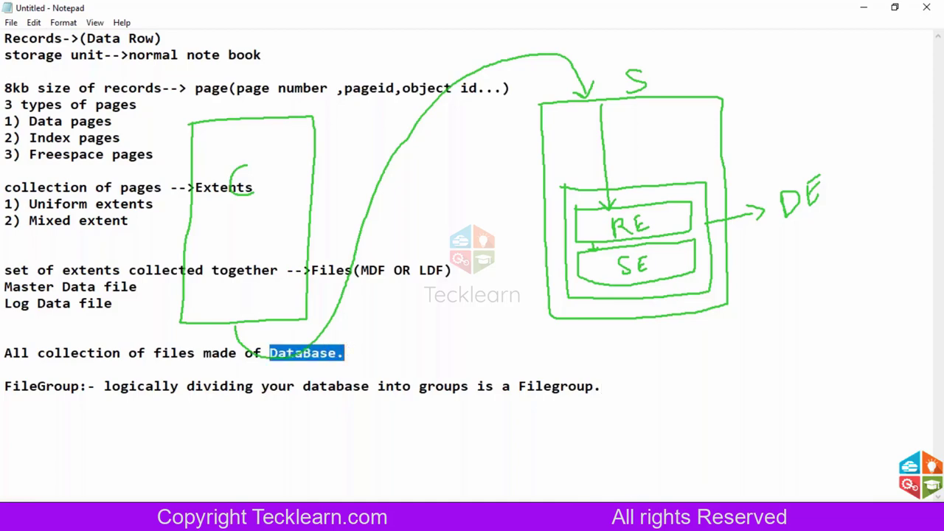
key(alt+Tab)
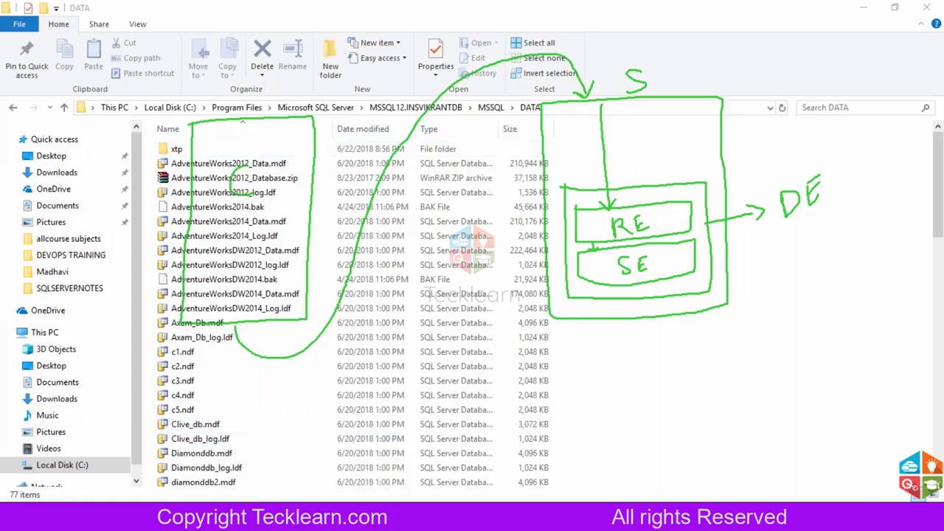
key(alt+Tab)
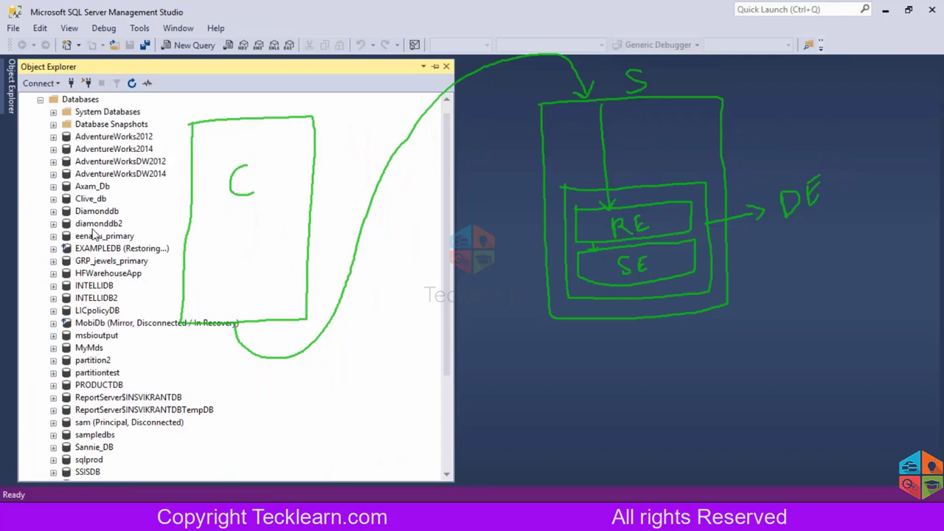
click(53, 199)
click(89, 200)
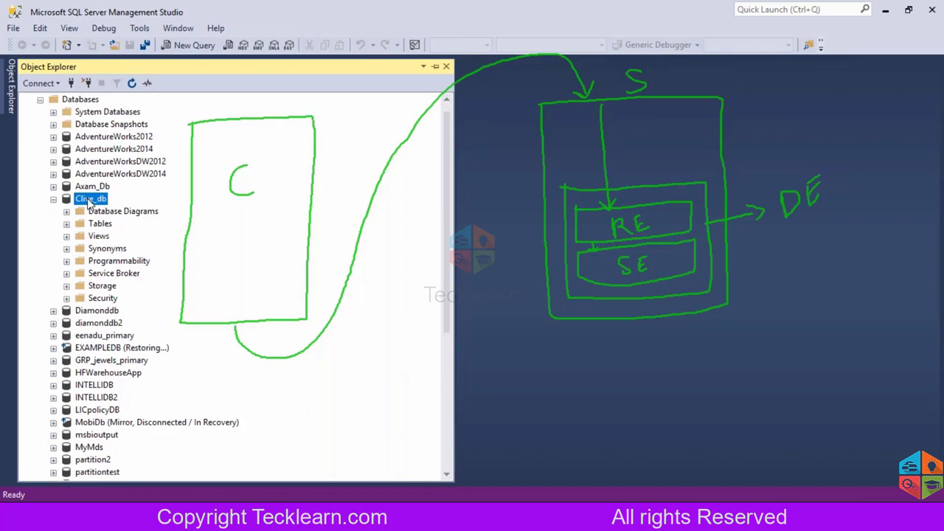
right_click(88, 202)
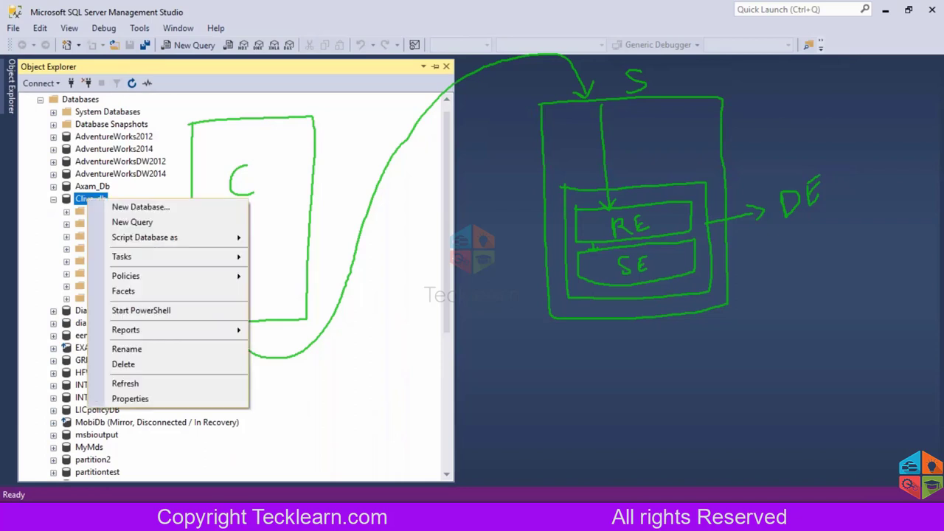
click(127, 398)
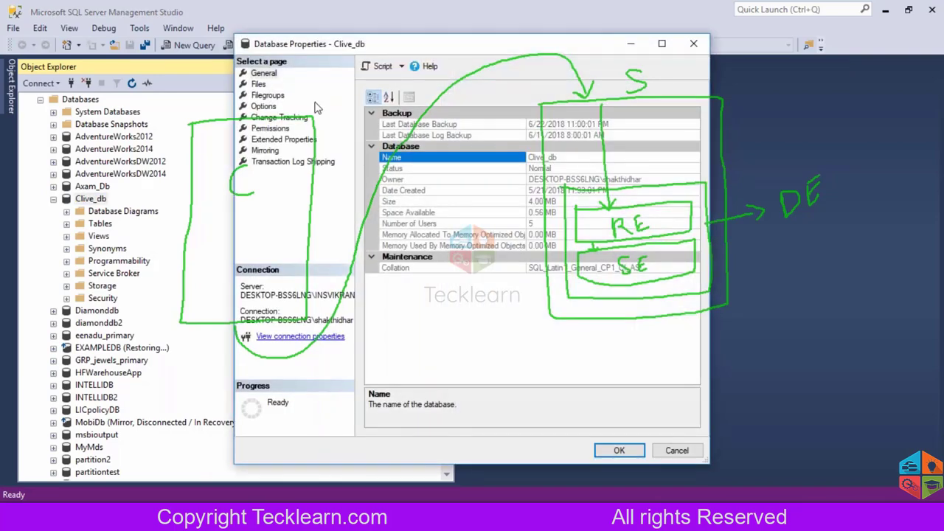
click(260, 85)
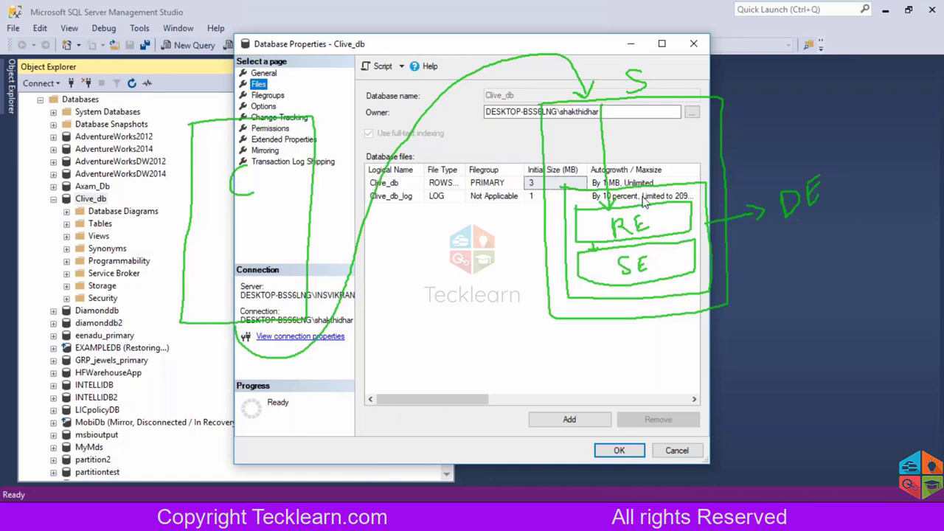
Examine the logical names, file types, paths and file names of the Clive_db files, then close the properties and collapse the database.
click(404, 196)
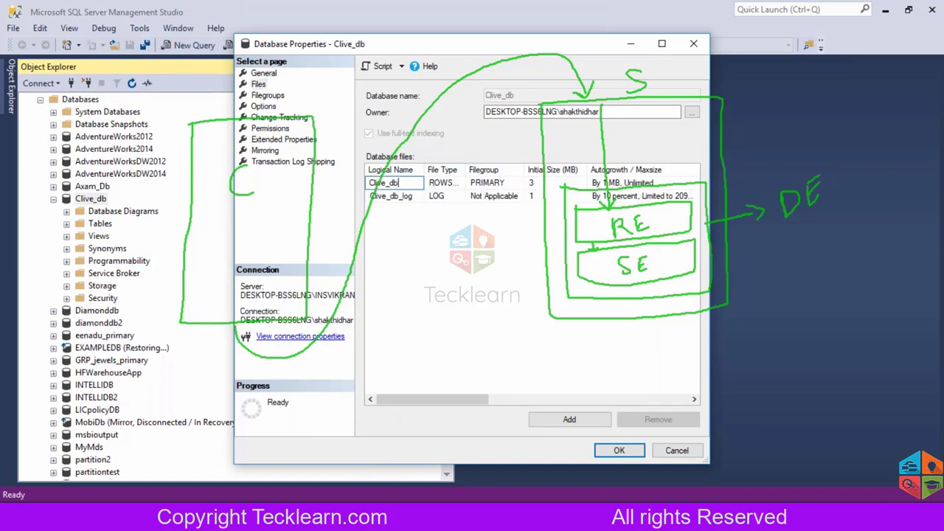
click(404, 196)
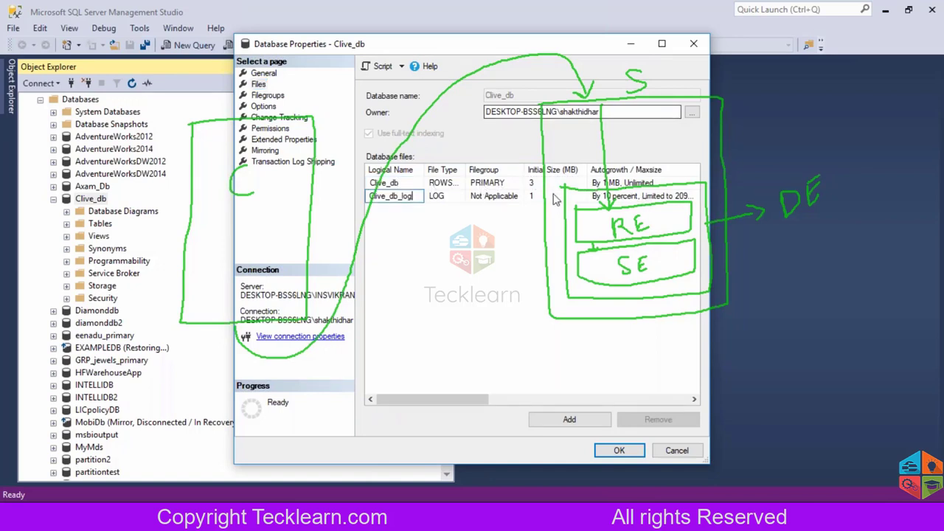
key(Escape)
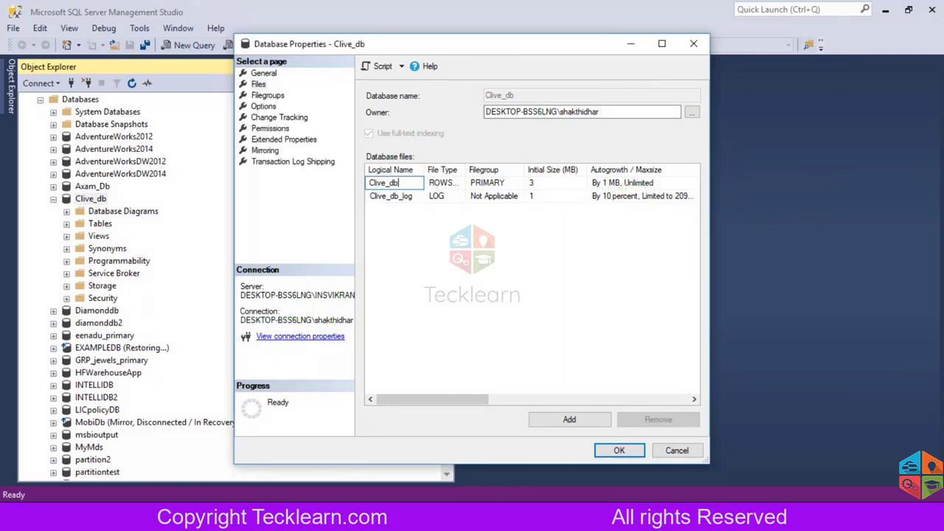
click(414, 196)
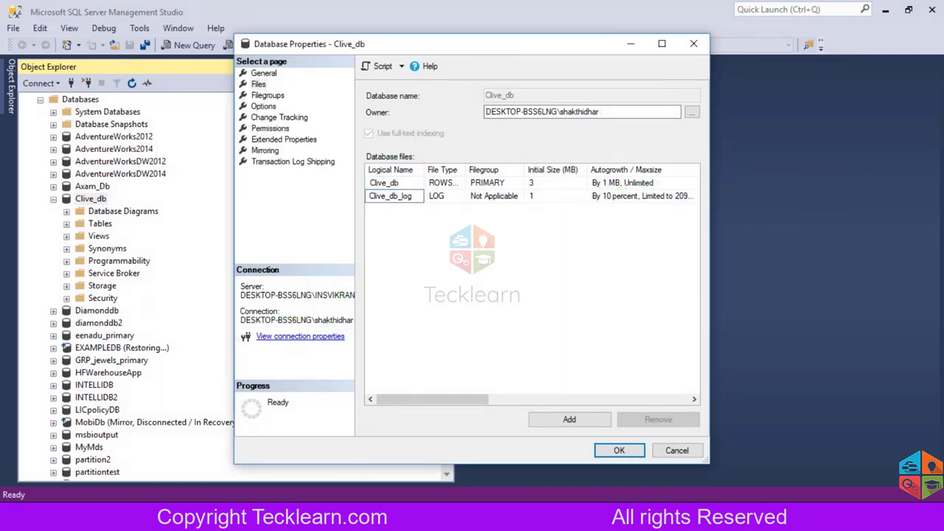
drag(467, 169, 535, 169)
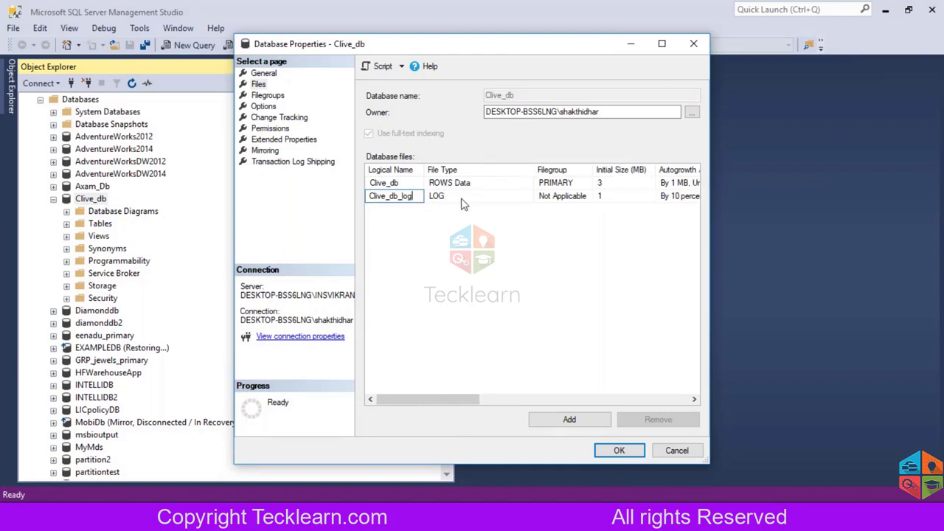
click(594, 400)
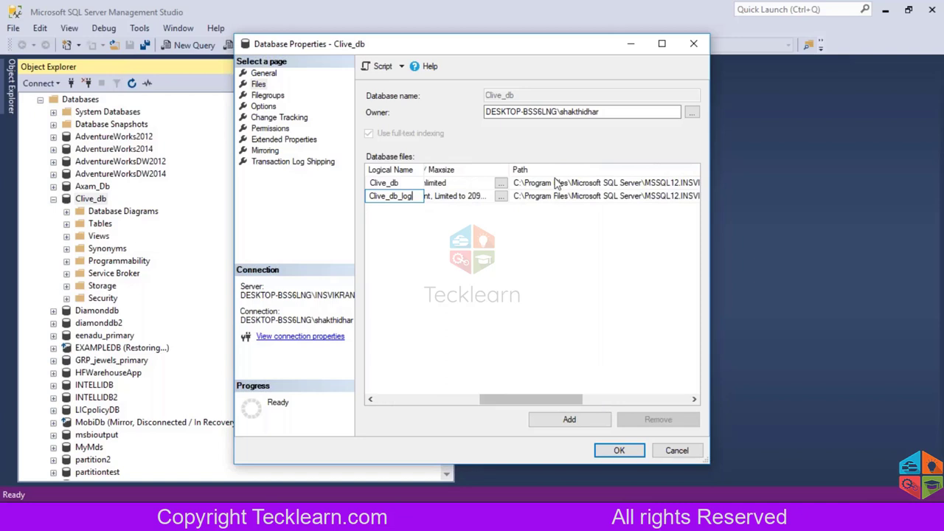
click(628, 188)
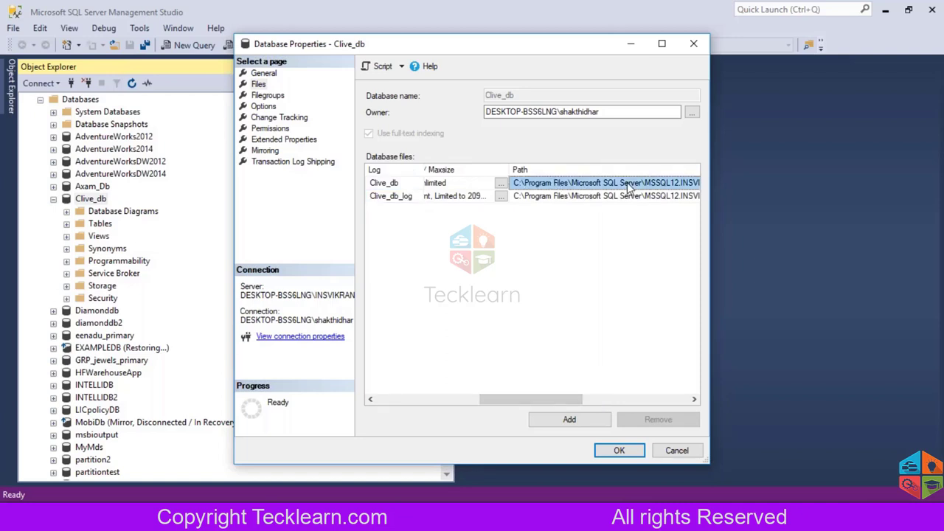
key(Tab)
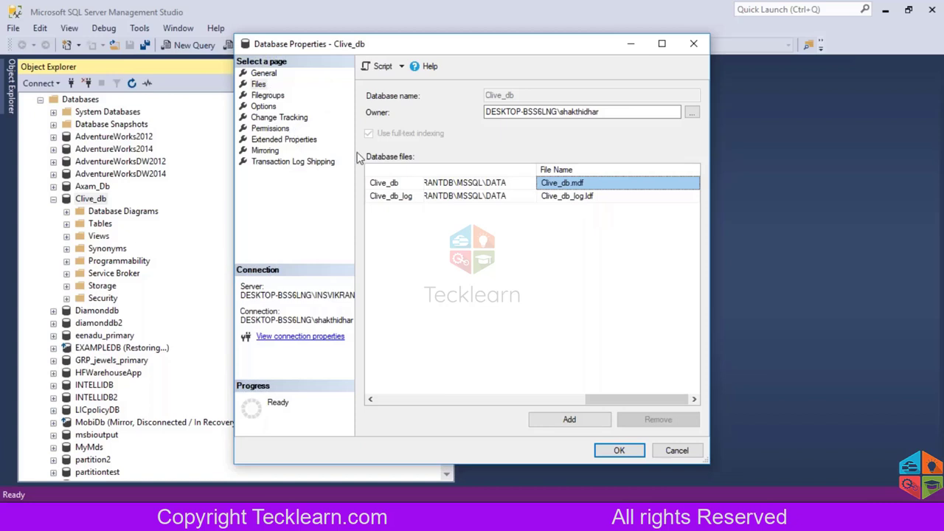
click(674, 450)
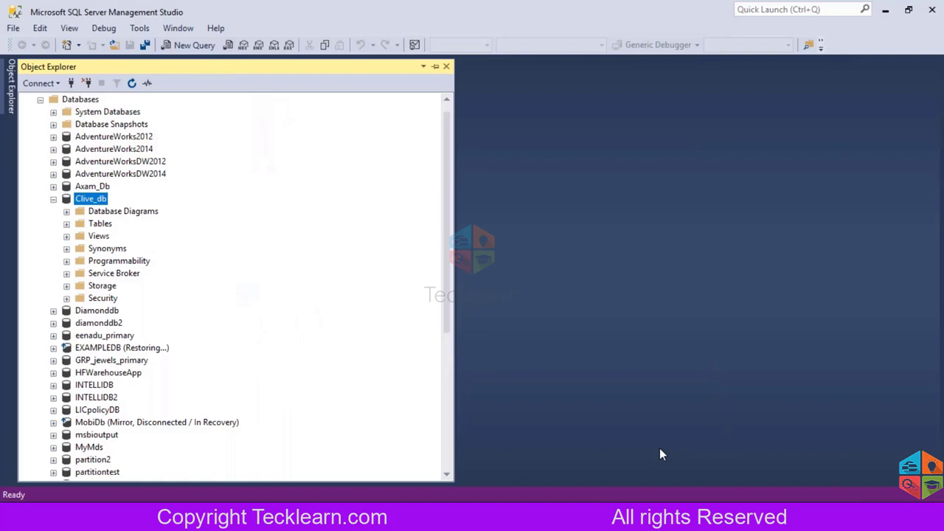
click(53, 198)
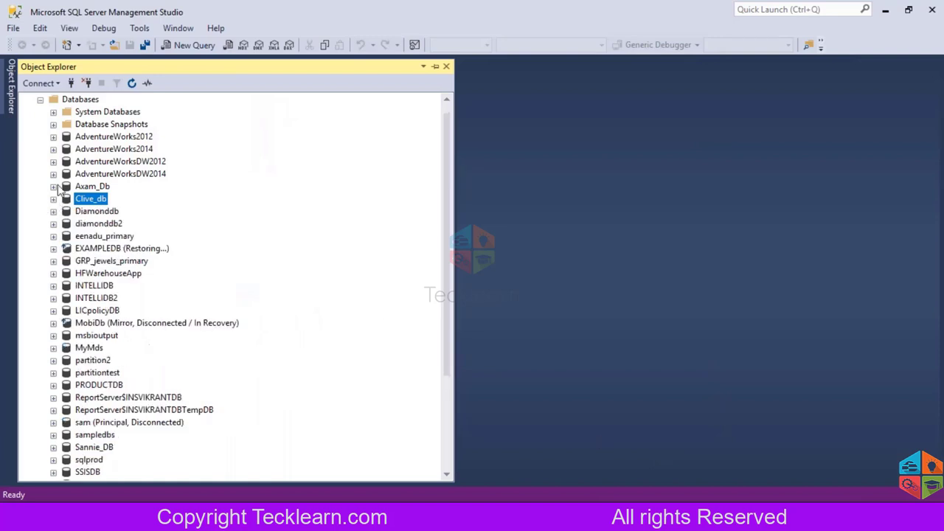
click(82, 101)
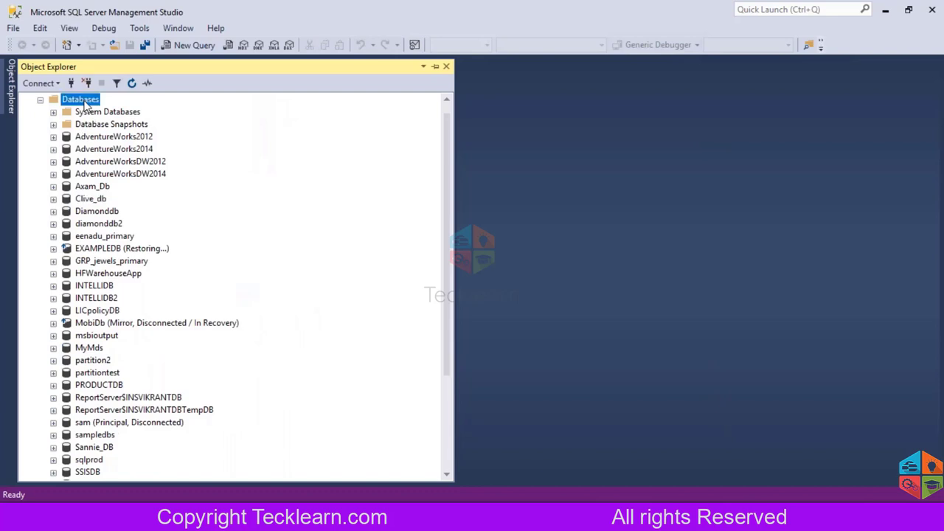
right_click(85, 104)
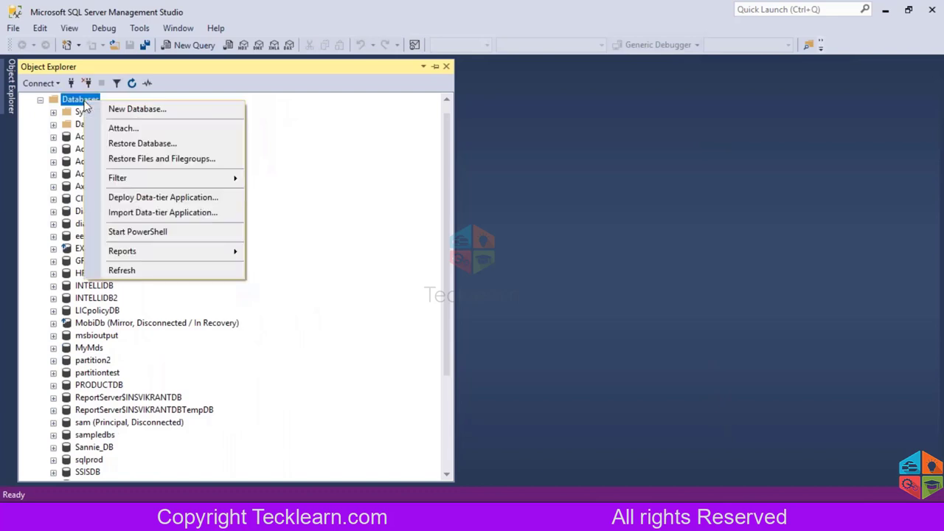
click(451, 97)
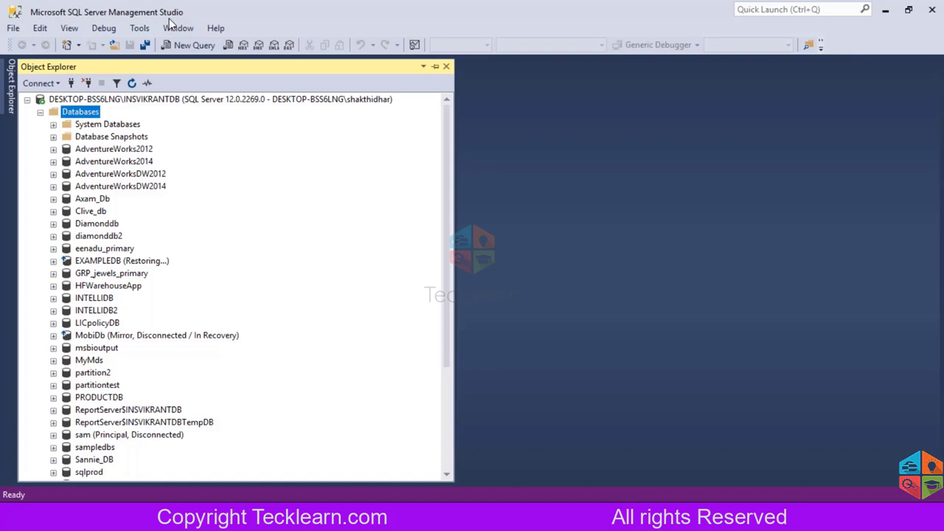
Start creating a new database on the connected server.
click(71, 115)
right_click(70, 115)
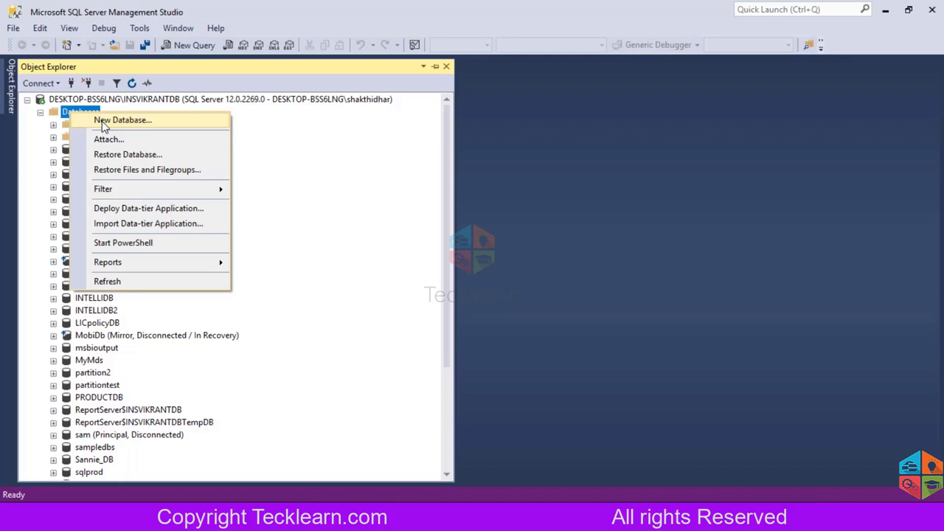
click(103, 121)
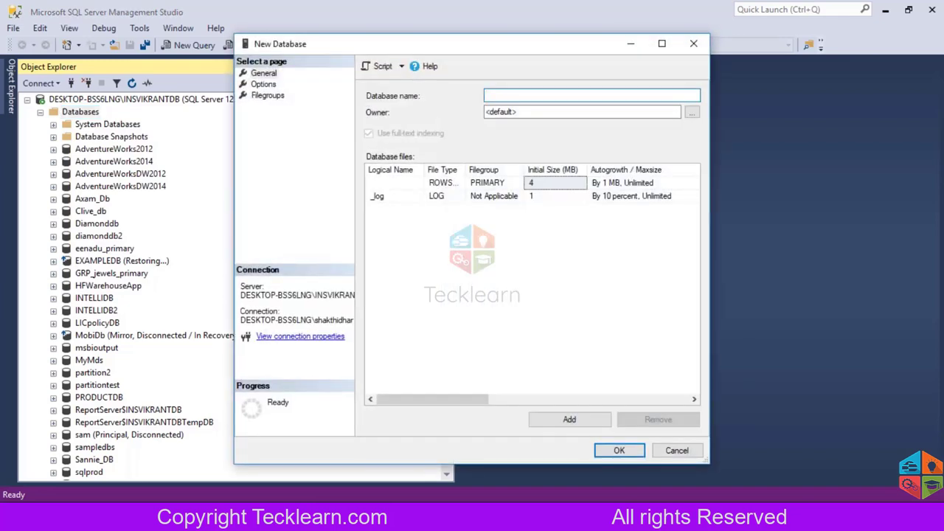
text(Intellidb)
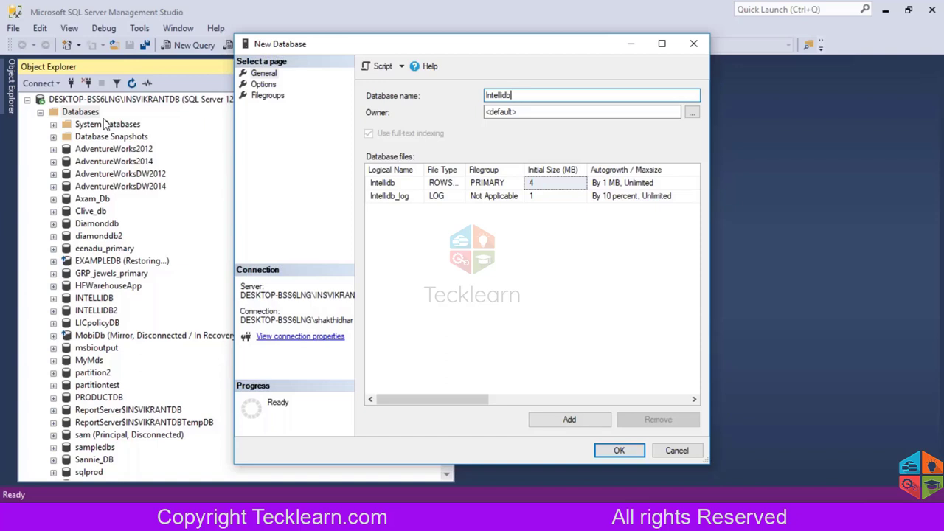
text(23)
key(BackSpace)
key(BackSpace)
key(BackSpace)
key(BackSpace)
key(BackSpace)
key(BackSpace)
key(BackSpace)
key(BackSpace)
key(BackSpace)
key(BackSpace)
key(BackSpace)
Name the new database INTELLIDB.
text(IN)
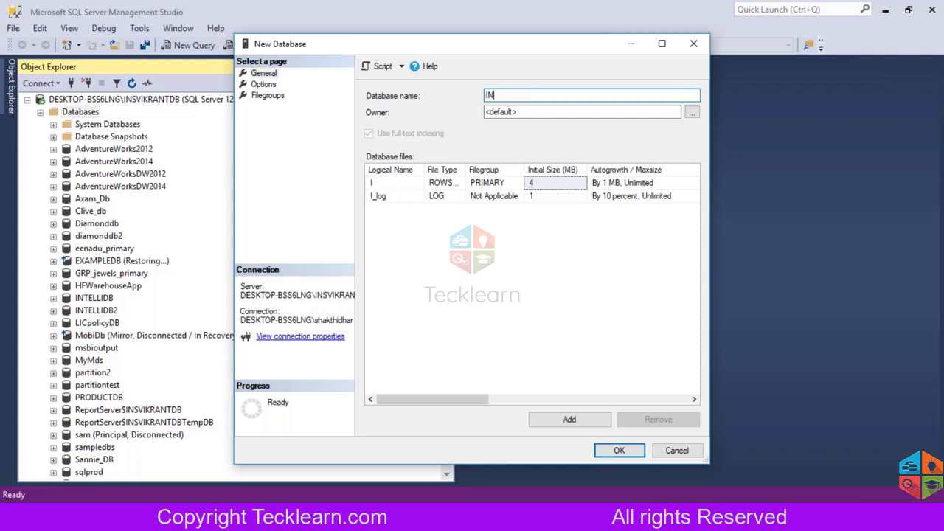
text(TELLIDB)
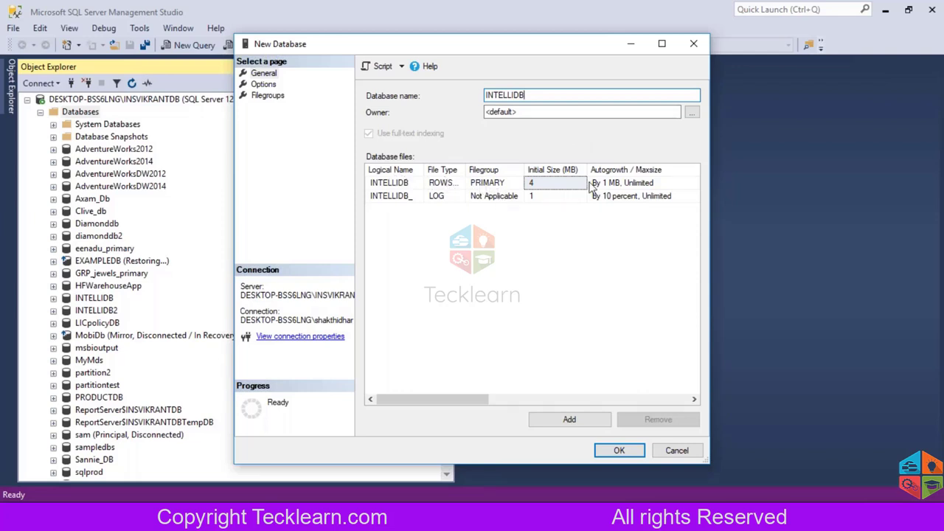
Review the new database's initial file sizes, paths, file names and filegroups, then return to the general settings.
click(536, 198)
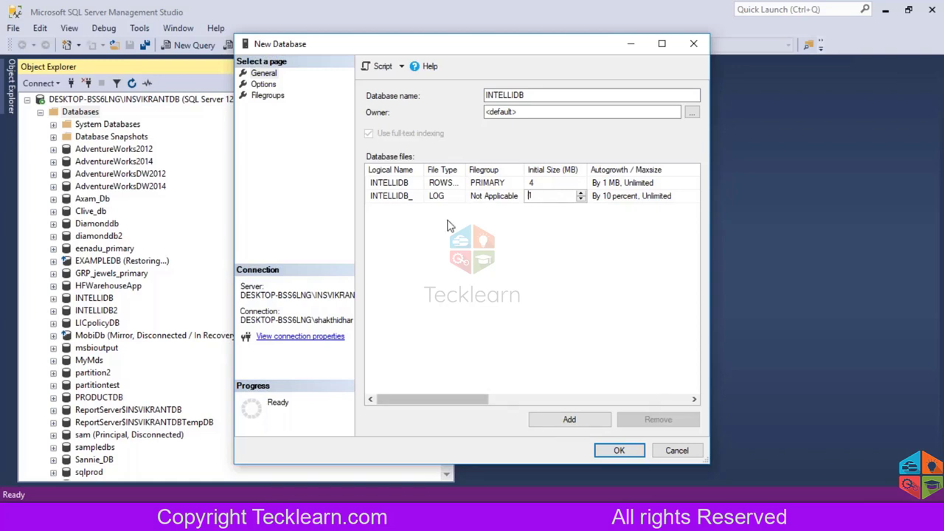
click(638, 399)
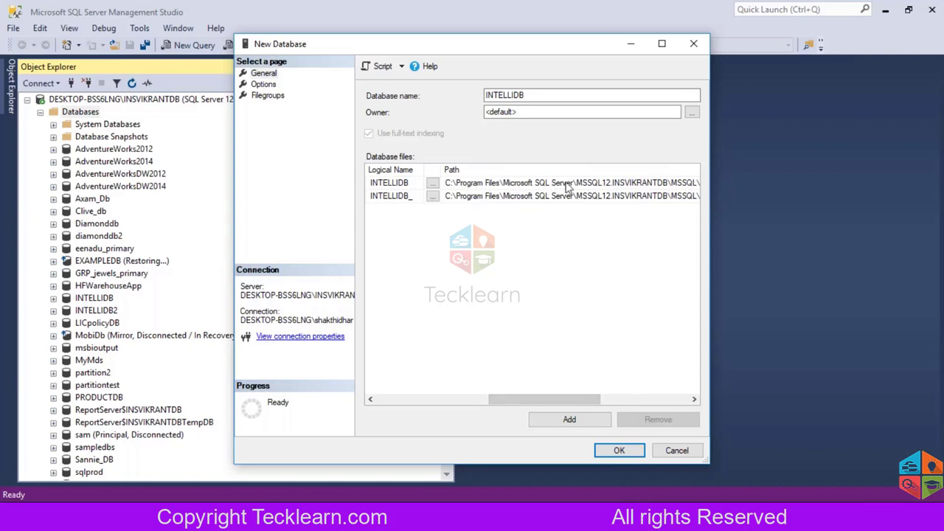
click(646, 399)
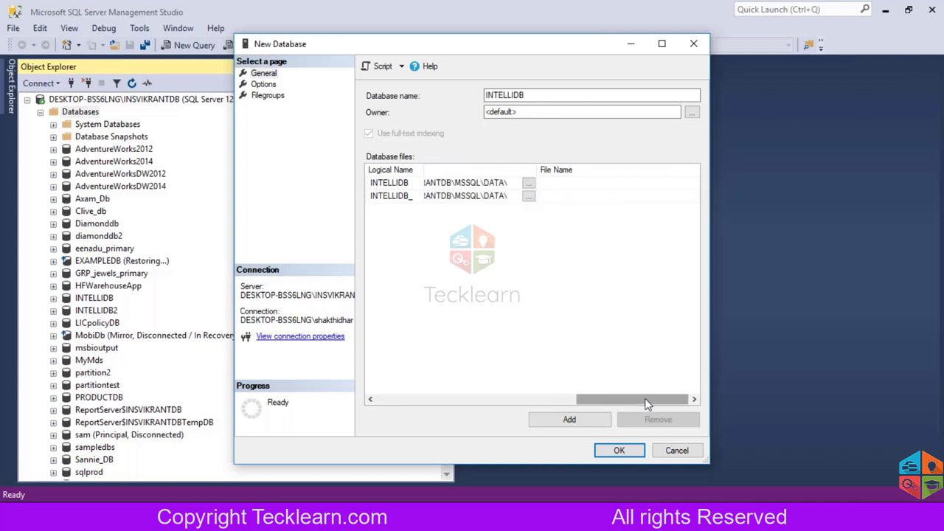
click(553, 182)
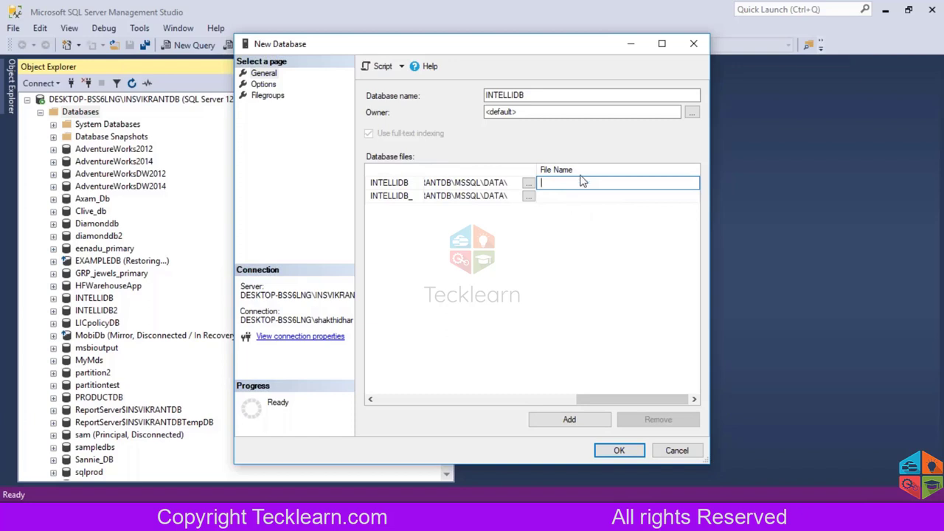
click(417, 398)
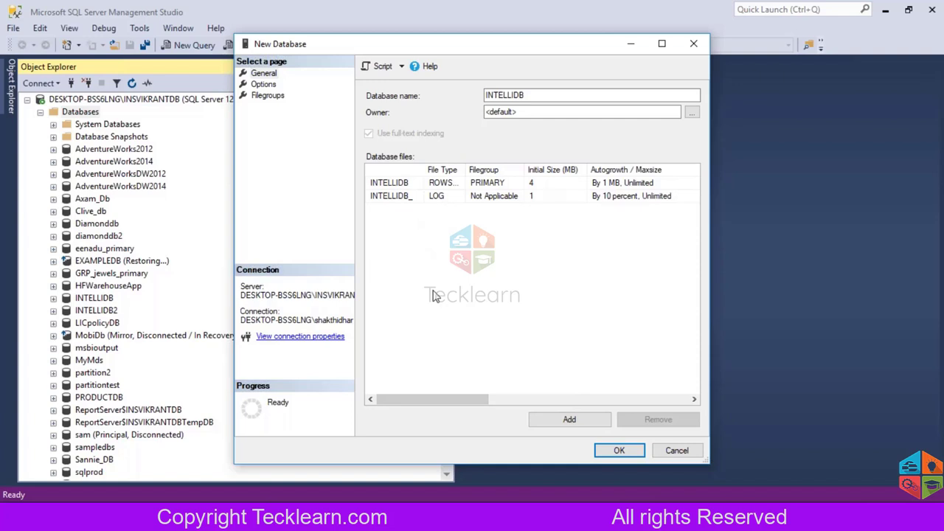
click(263, 84)
click(266, 96)
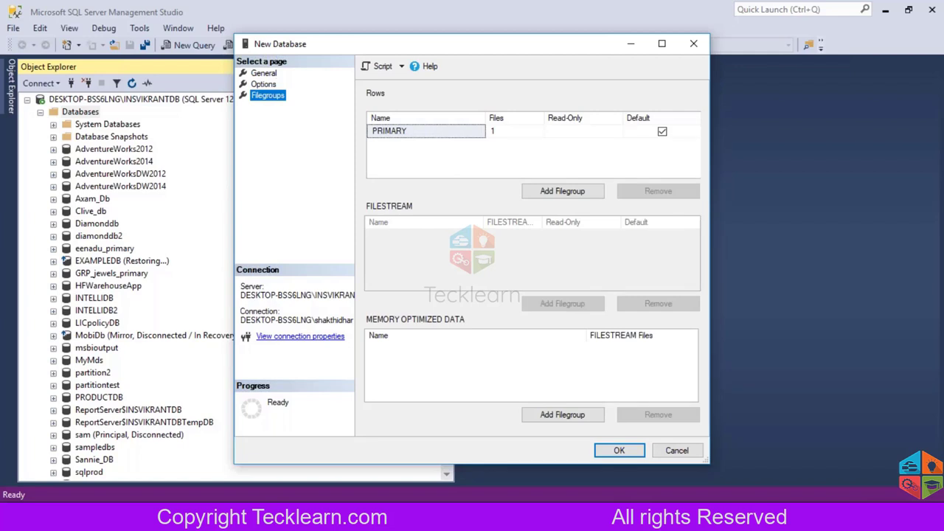
click(264, 73)
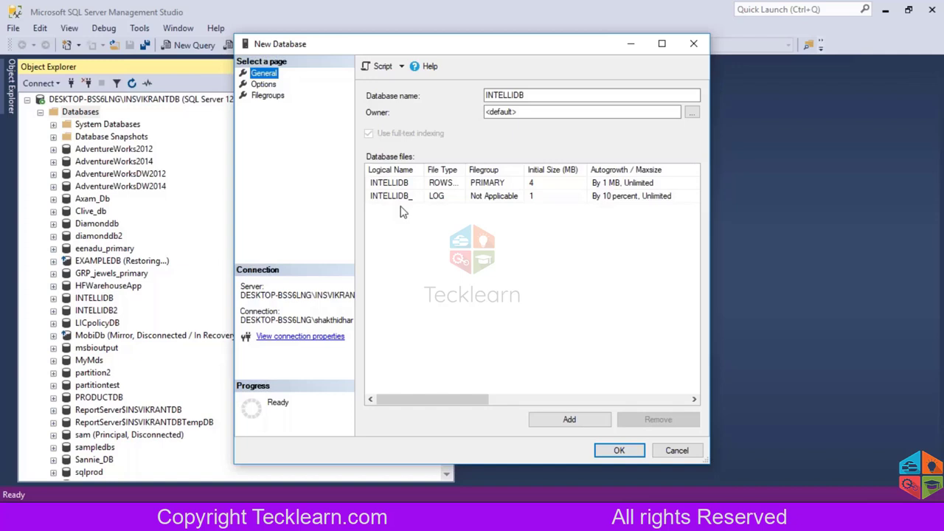
Try to create the INTELLIDB database, then change the database name to INTELLIDB23.
click(619, 451)
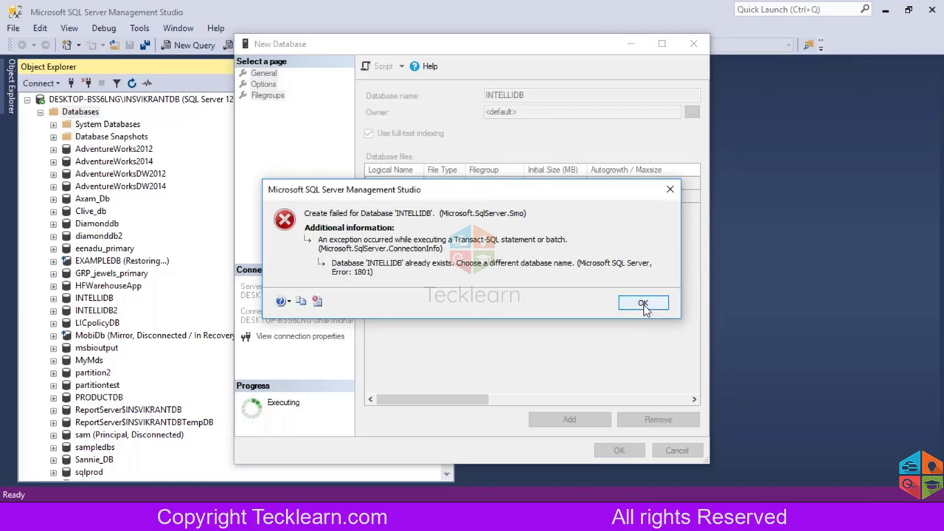
click(643, 304)
click(553, 94)
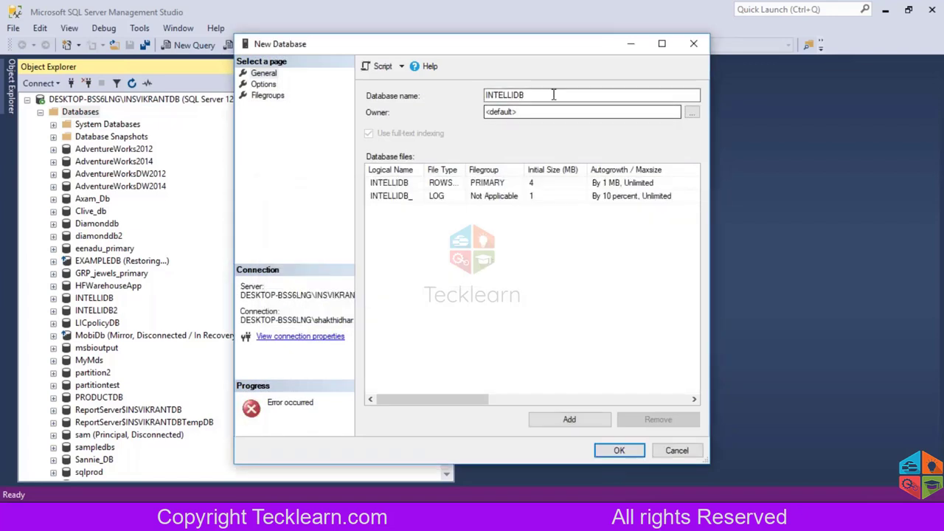
text(23)
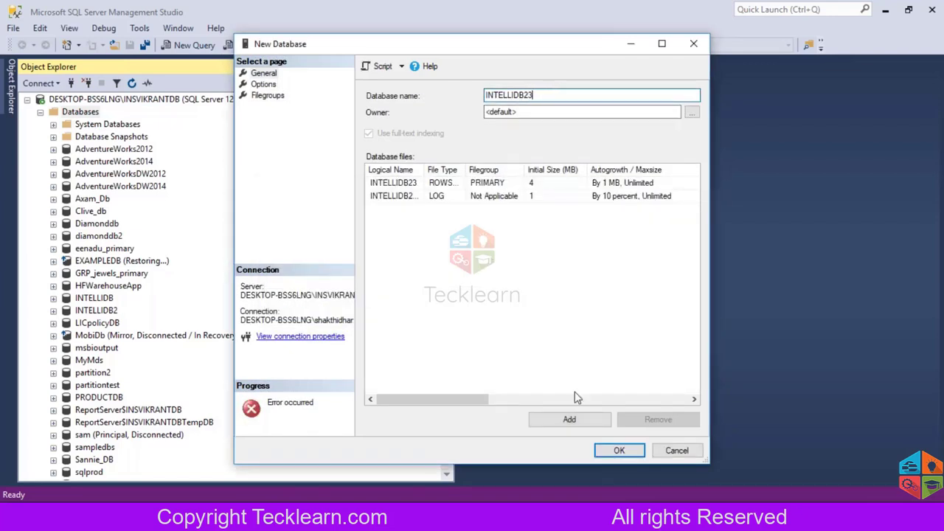
Create the INTELLIDB23 database with the current settings and locate it in the server's database list.
click(634, 450)
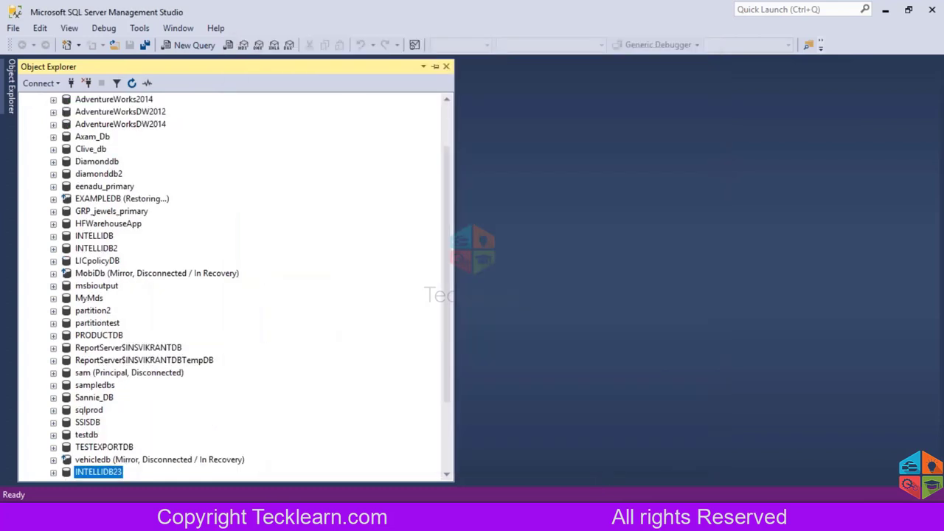
scroll(449, 473, down, 2)
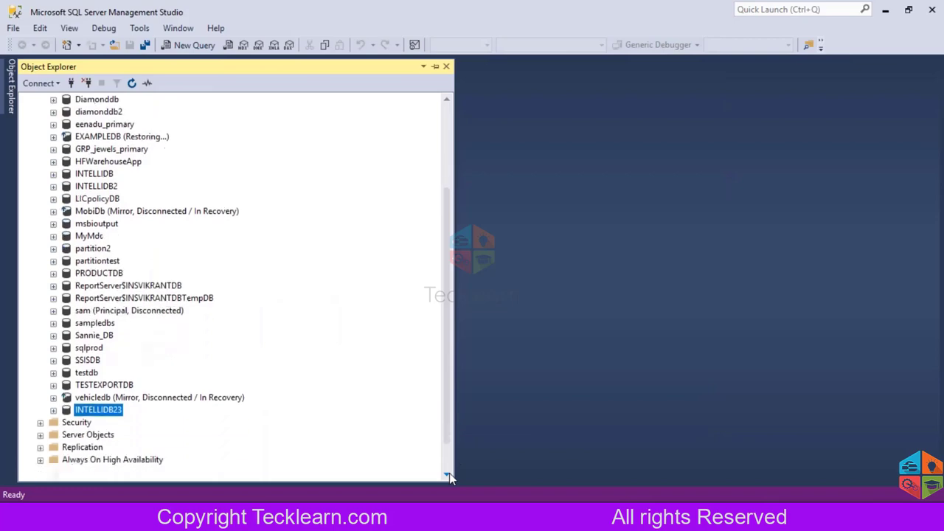
scroll(449, 472, down, 1)
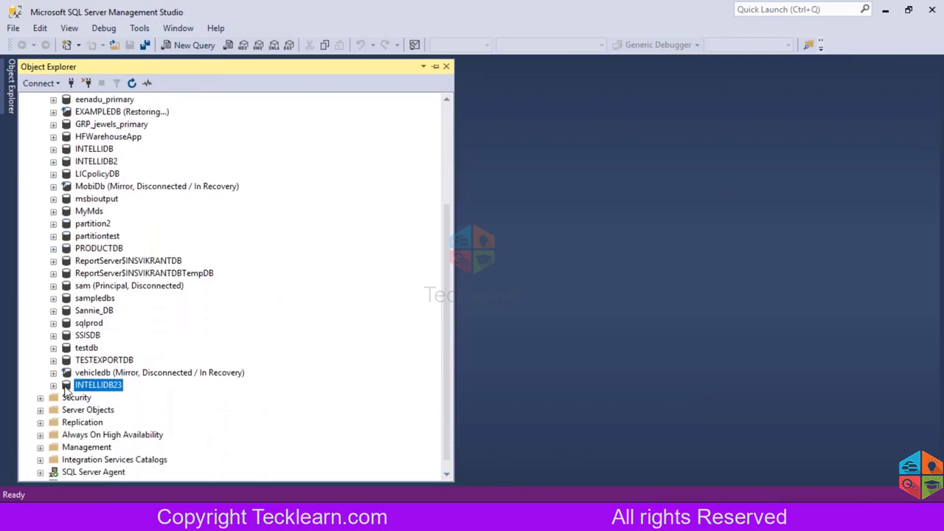
Switch to File Explorer, refresh the DATA folder and find the INTELLIDB23 data and log files, then minimize the window.
key(alt+Tab)
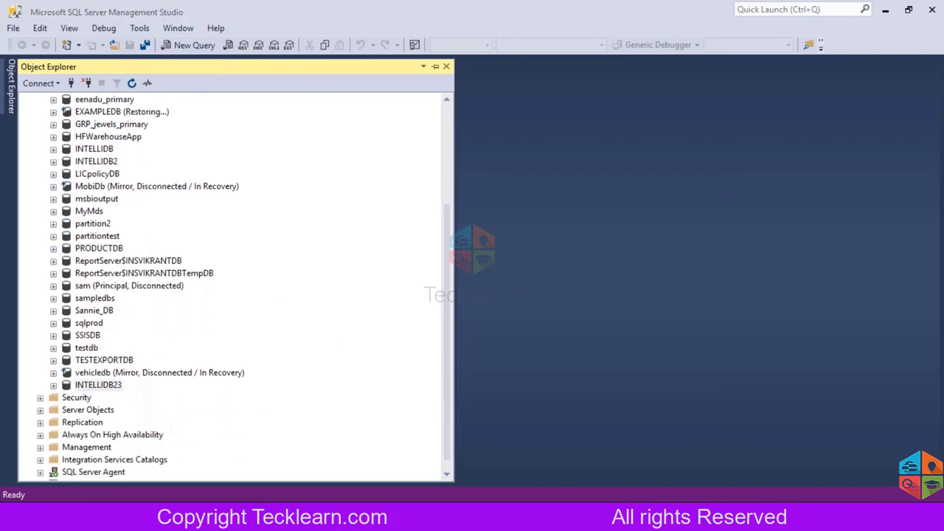
right_click(659, 304)
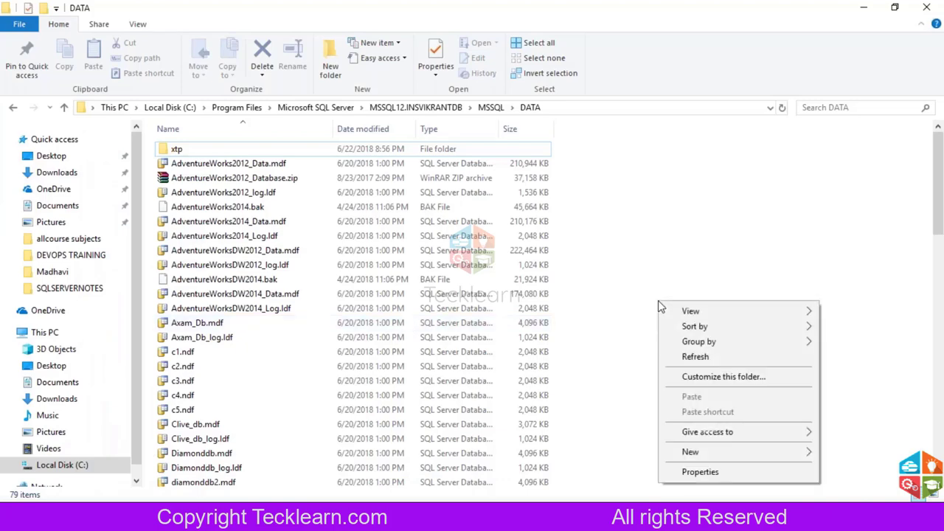
click(693, 357)
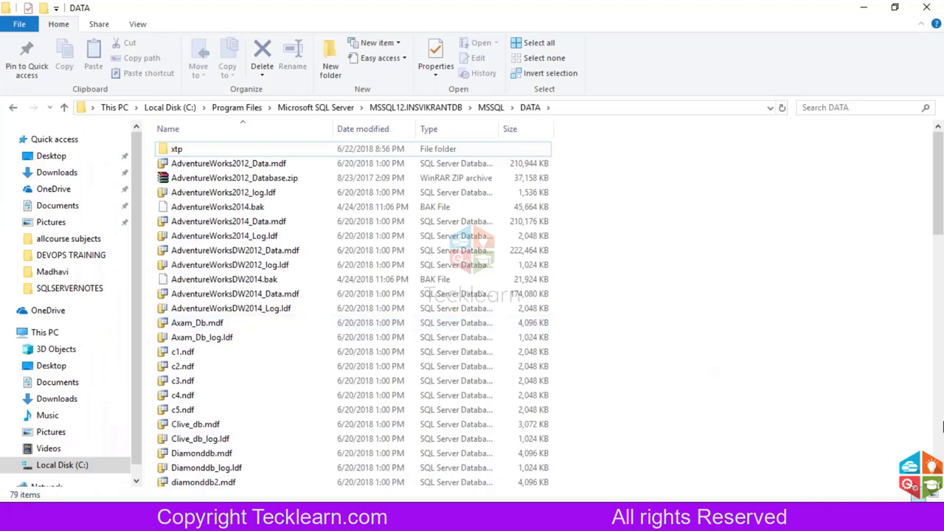
scroll(940, 435, down, 4)
scroll(940, 435, down, 12)
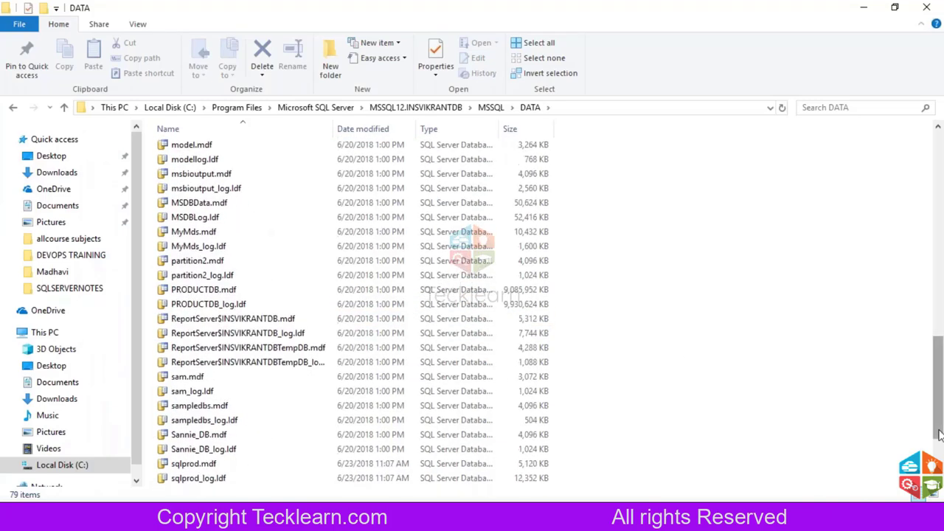
scroll(940, 435, down, 3)
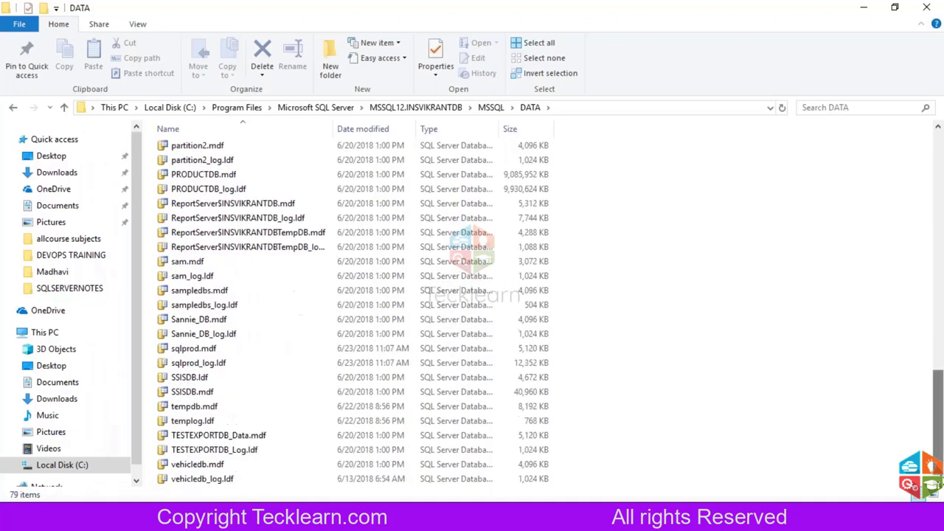
click(295, 348)
key(i)
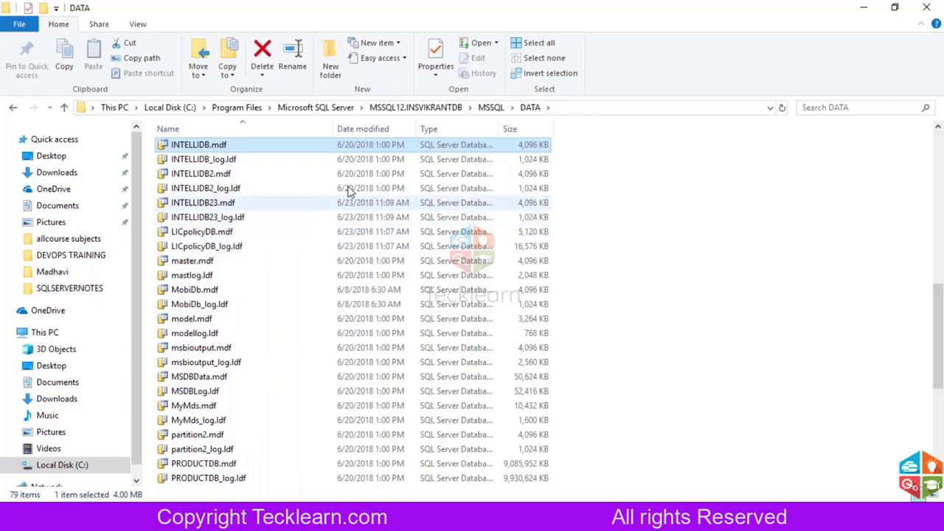
click(863, 8)
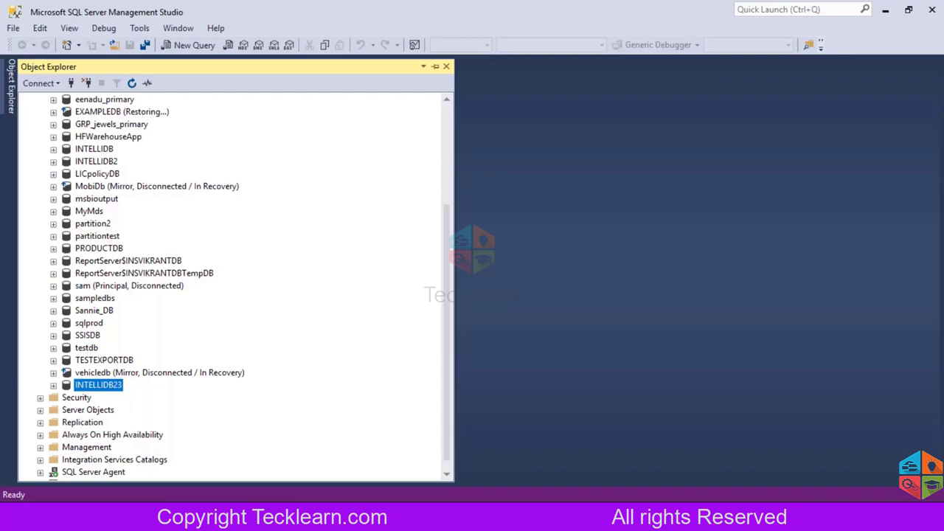
Switch to the Notepad notes and add the heading "ACID PROPERTIES:-" below the FileGroup definition, separated by a blank line.
key(alt+Tab)
click(458, 414)
key(End)
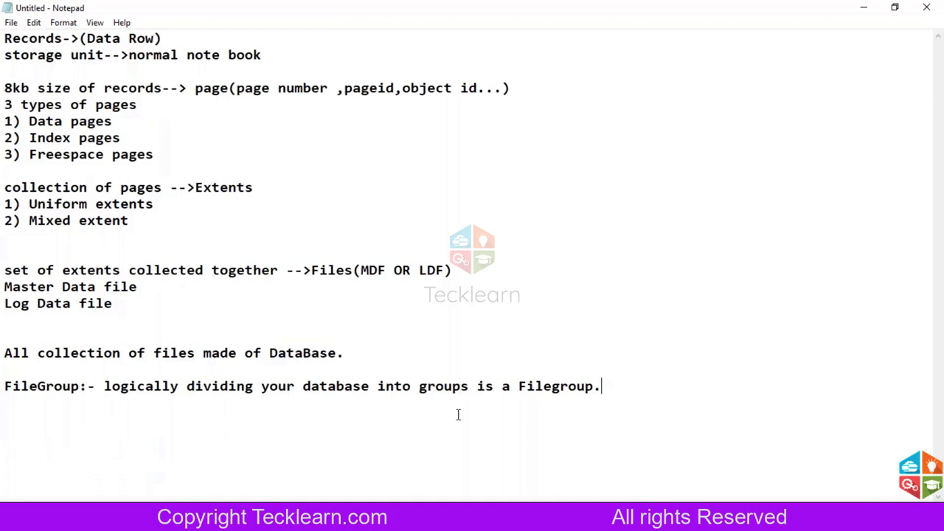
key(Return)
key(Return)
text(ACID PROPE)
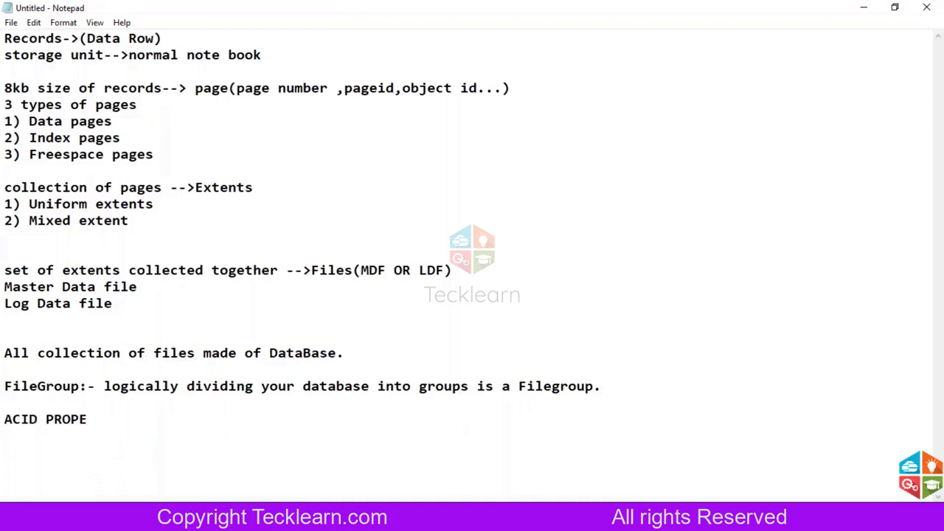
text(RTIES:-)
List ATOMICITY, CONSISTENCY, ISOLATION and DURABILITY on separate lines under the ACID PROPERTIES heading, after a blank line.
key(Return)
key(Return)
text(ATOMICITY)
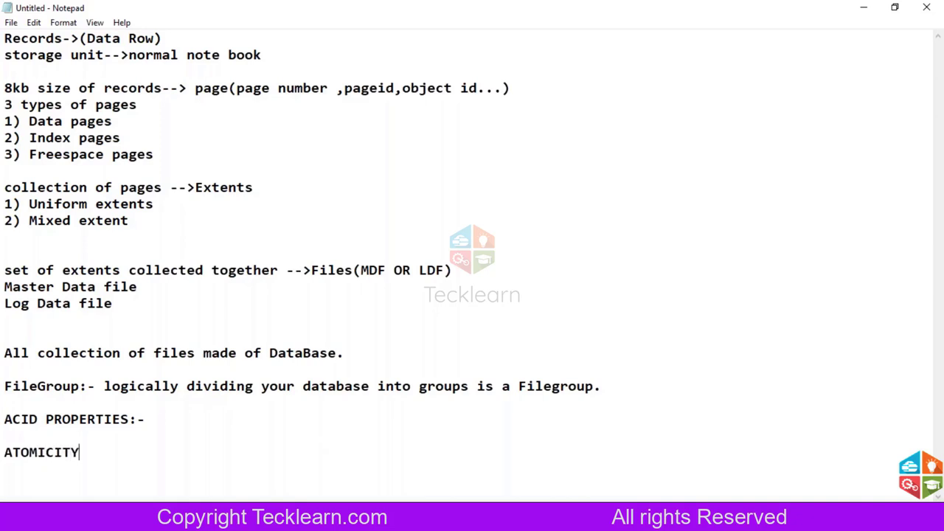
key(Return)
text(CONSISTENCY)
key(Return)
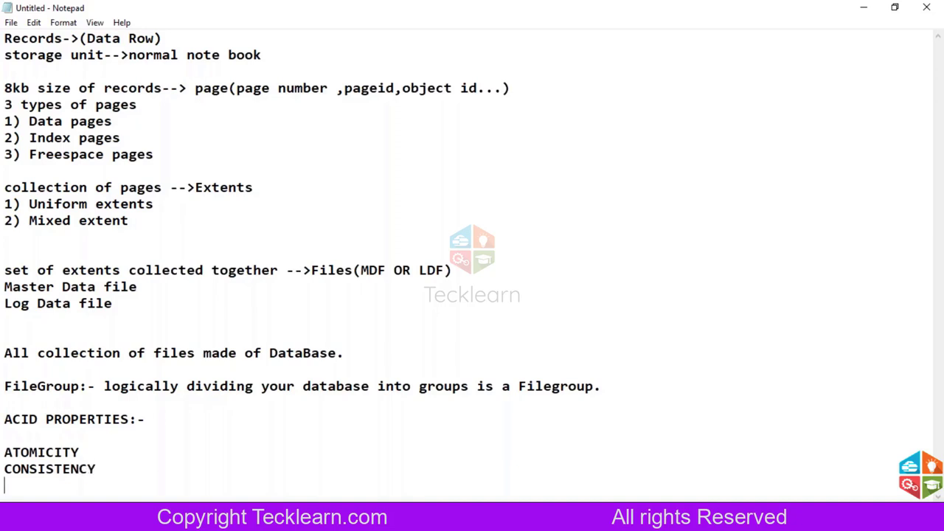
text(ISOLATION)
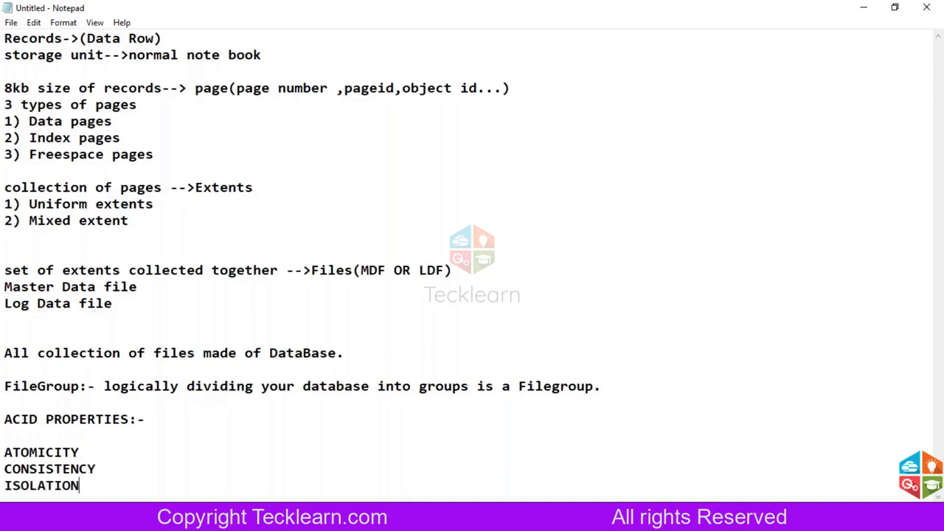
key(Return)
text(DURABILITY)
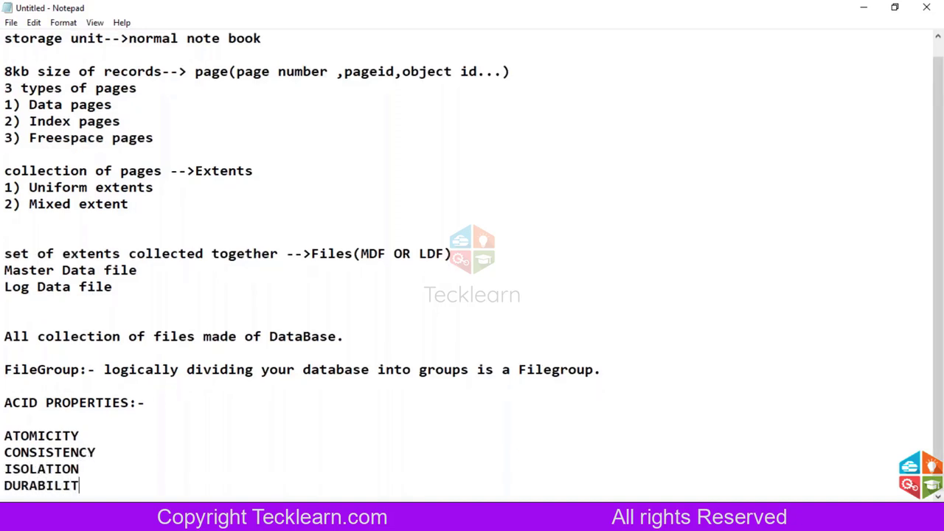